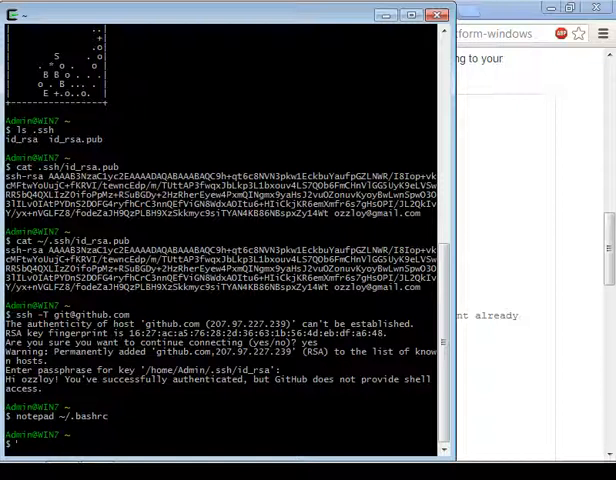
# Bring the Chrome window with the GitHub ssh-agent help page to the front
pyautogui.click(465, 143)
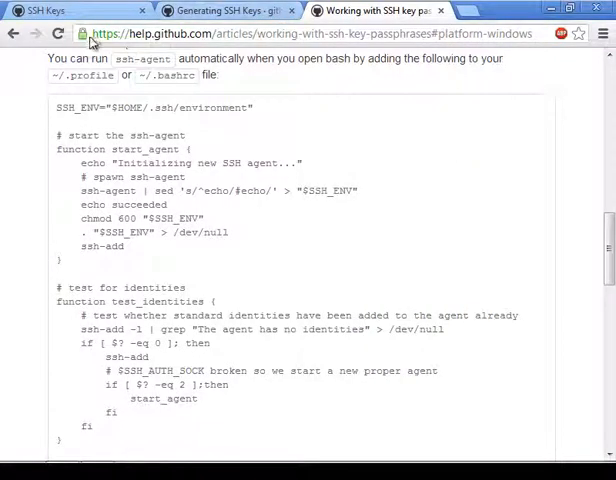
# Select the full ssh-agent startup script on the help page and copy it to the clipboard
pyautogui.moveTo(95, 35); pyautogui.dragTo(547, 25)
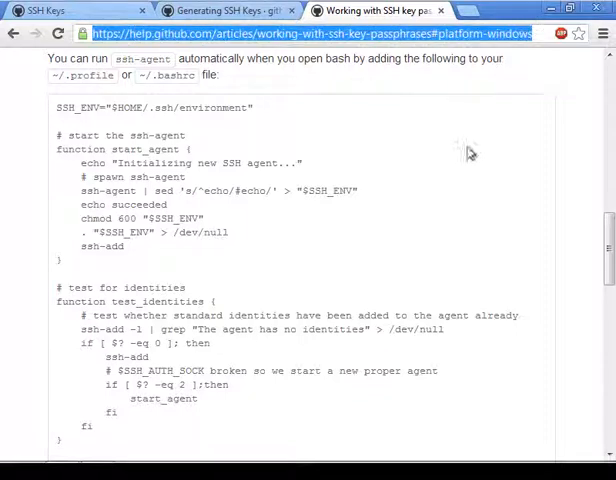
pyautogui.click(557, 149)
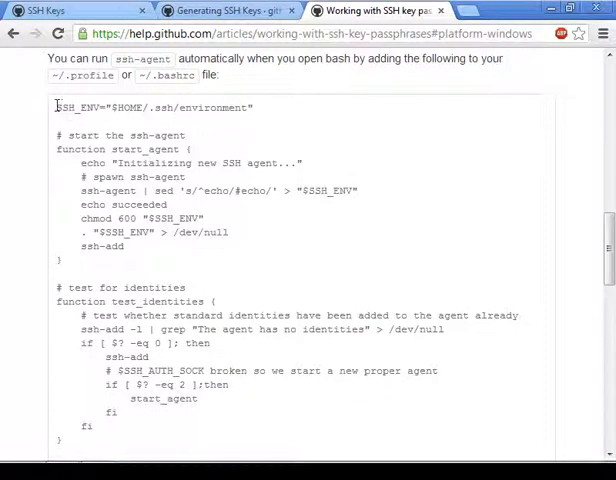
pyautogui.moveTo(609, 261)
pyautogui.mouseDown()
pyautogui.moveTo(609, 232)
pyautogui.moveTo(609, 266)
pyautogui.mouseUp()
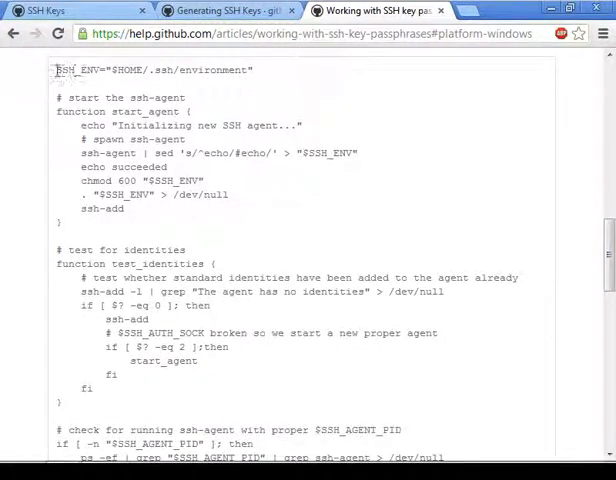
pyautogui.moveTo(57, 70)
pyautogui.mouseDown()
pyautogui.moveTo(92, 176)
pyautogui.moveTo(228, 417)
pyautogui.moveTo(242, 459)
pyautogui.moveTo(424, 459)
pyautogui.moveTo(324, 460)
pyautogui.mouseUp()
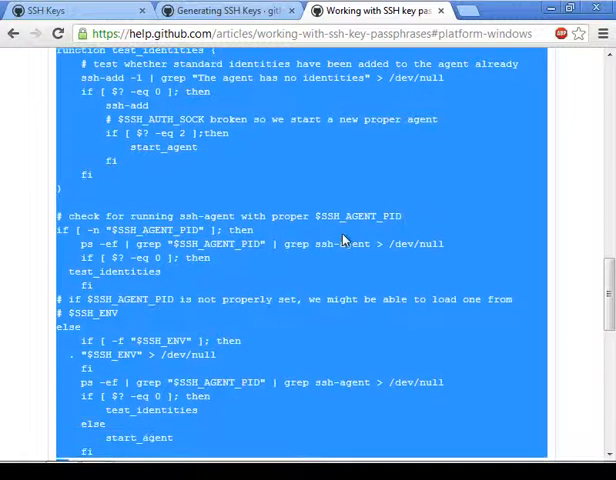
pyautogui.click(545, 236)
pyautogui.moveTo(610, 296); pyautogui.dragTo(610, 345)
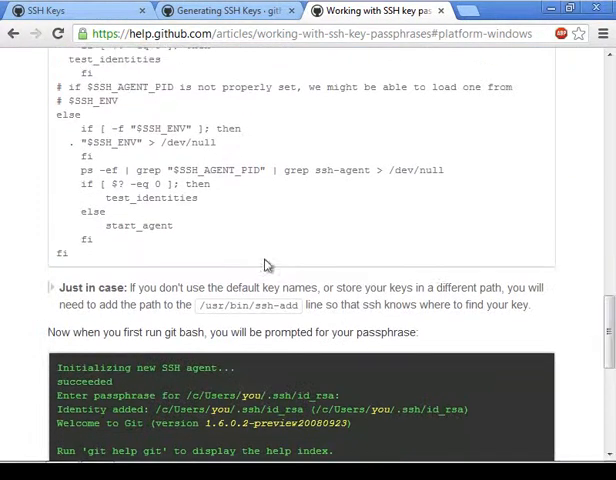
pyautogui.moveTo(75, 252)
pyautogui.mouseDown()
pyautogui.moveTo(66, 89)
pyautogui.moveTo(90, 18)
pyautogui.moveTo(103, 55)
pyautogui.moveTo(85, 30)
pyautogui.moveTo(91, 98)
pyautogui.moveTo(62, 162)
pyautogui.mouseUp()
pyautogui.rightClick(62, 165)
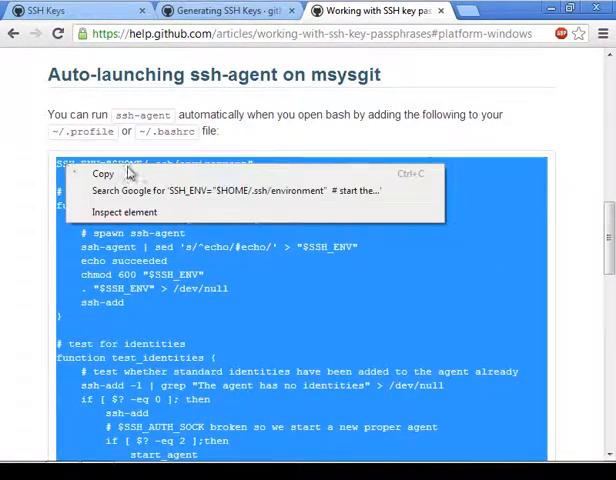
pyautogui.click(128, 174)
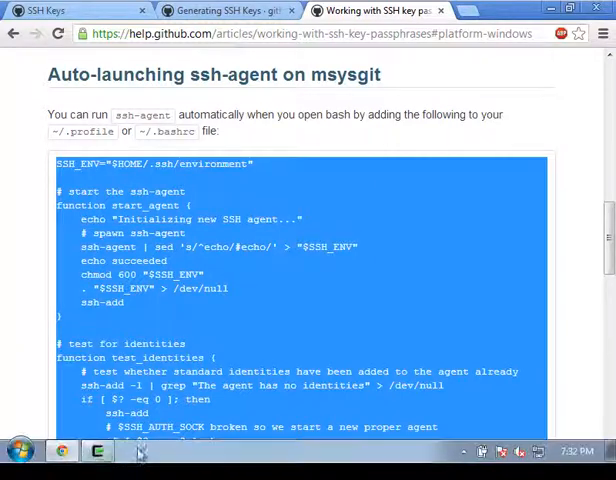
# Return to the terminal and run notepad .bashrc to open ~/.bashrc in Notepad
pyautogui.click(100, 455)
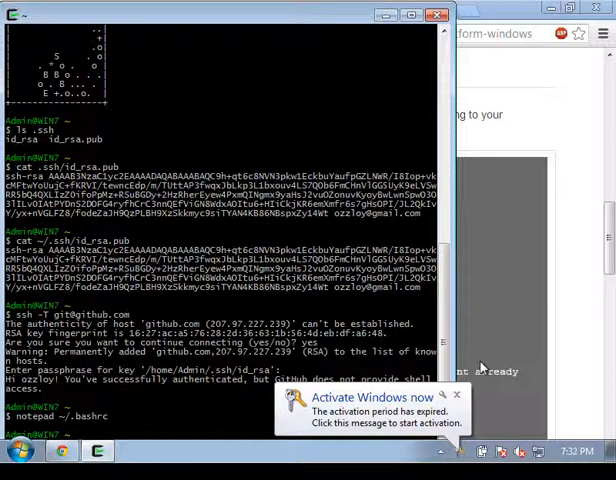
pyautogui.click(458, 397)
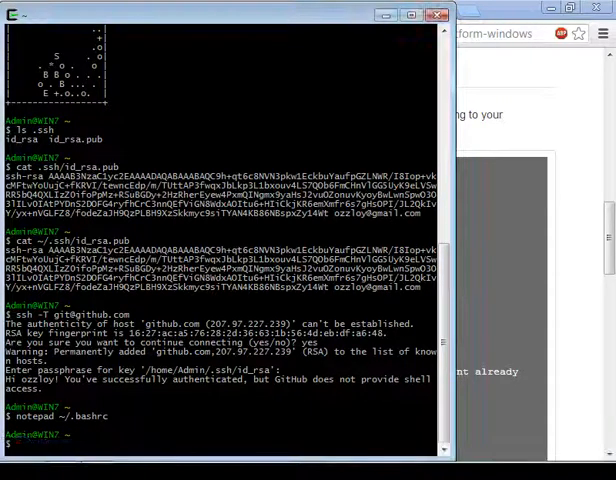
pyautogui.write('notepad .')
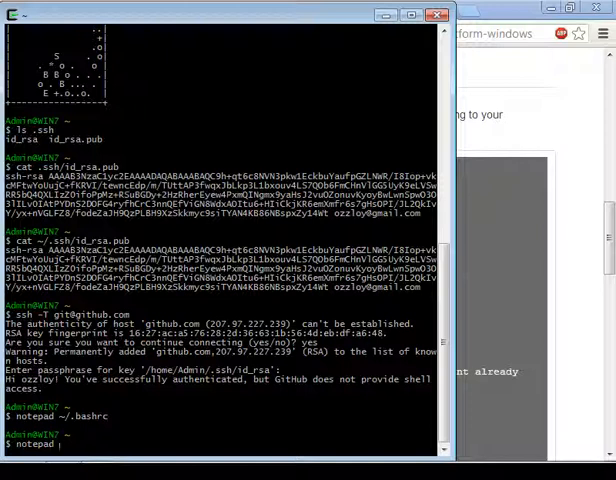
pyautogui.write('bashrc')
pyautogui.press('Return')
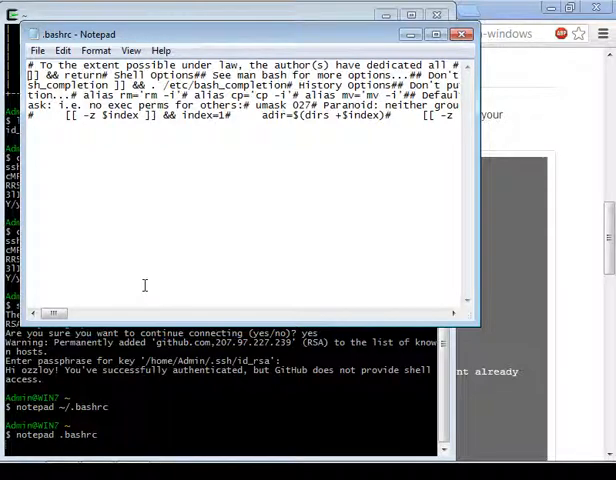
# Paste the ssh-agent script at the end of .bashrc with a trailing blank line and save the file
pyautogui.press('Return')
pyautogui.hotkey('ctrl', 'v')
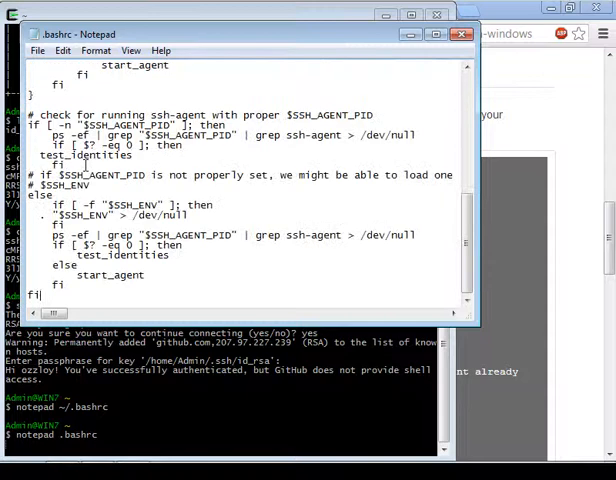
pyautogui.press('Return')
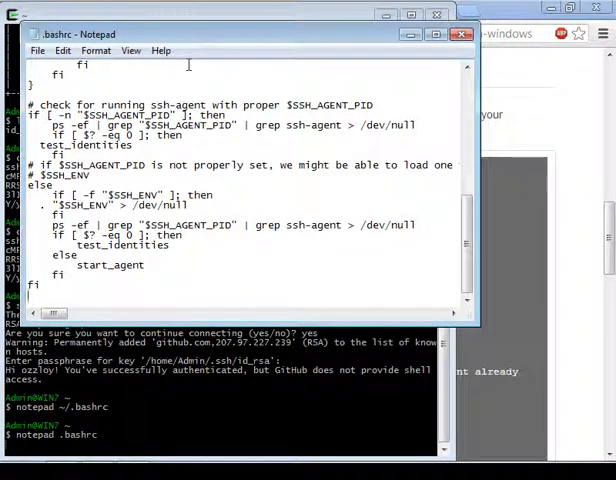
pyautogui.click(37, 50)
pyautogui.click(85, 103)
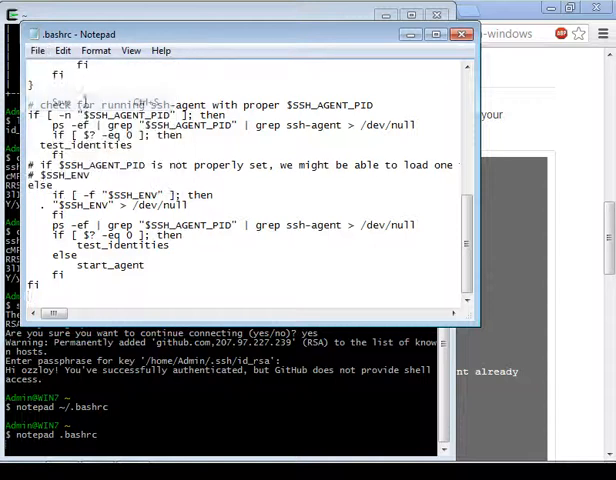
# Close Notepad, run dos2unix .bashrc to convert line endings, then close the terminal session
pyautogui.click(461, 35)
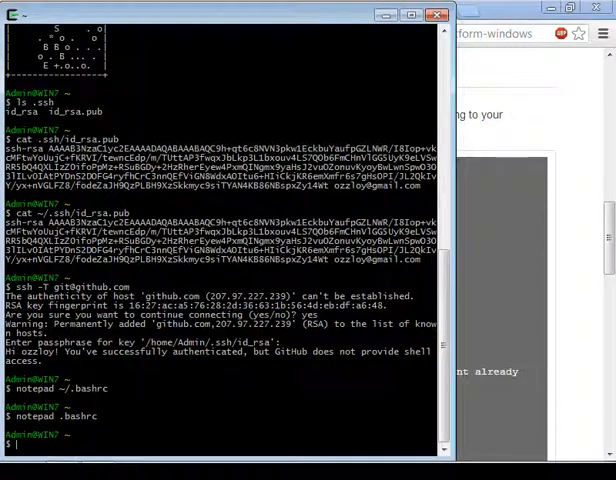
pyautogui.write('ni')
pyautogui.press('BackSpace')
pyautogui.press('BackSpace')
pyautogui.press('BackSpace')
pyautogui.write('dos')
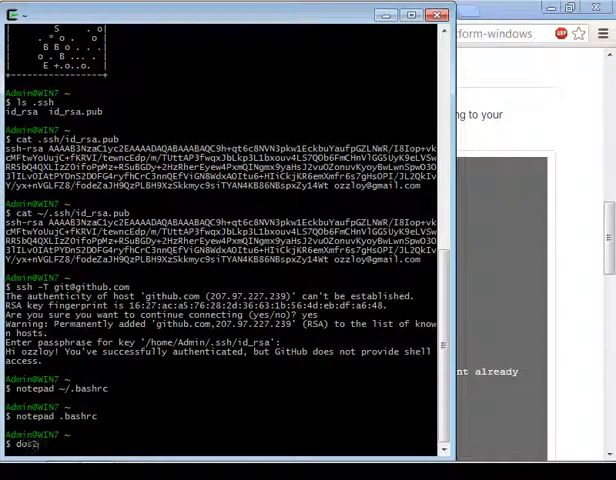
pyautogui.write('2unix .')
pyautogui.write('bashrc')
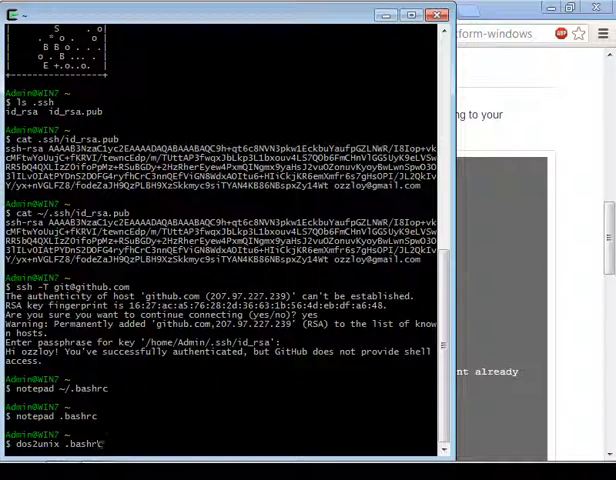
pyautogui.press('Return')
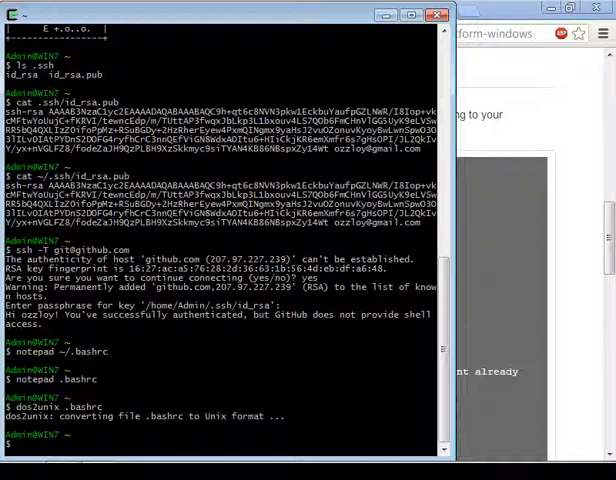
pyautogui.hotkey('alt', 'Tab')
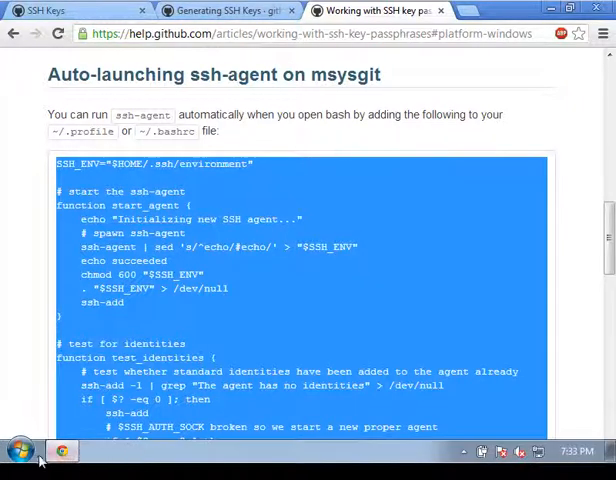
# Launch a new Cygwin terminal from the Start menu and enter the key passphrase once
pyautogui.click(24, 453)
pyautogui.click(66, 118)
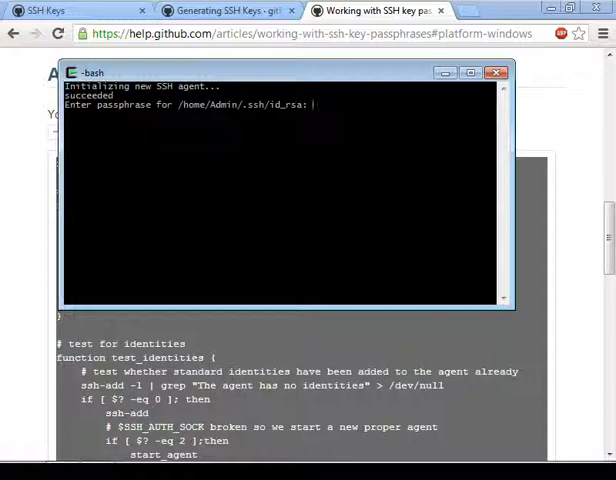
pyautogui.press('Return')
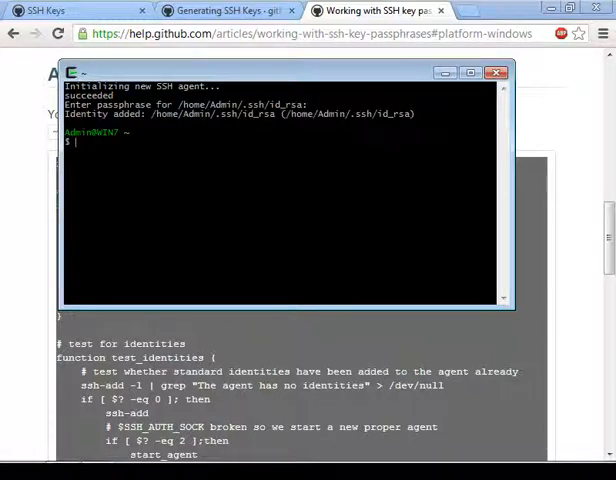
pyautogui.write('ssh')
pyautogui.press('BackSpace')
pyautogui.press('BackSpace')
pyautogui.press('BackSpace')
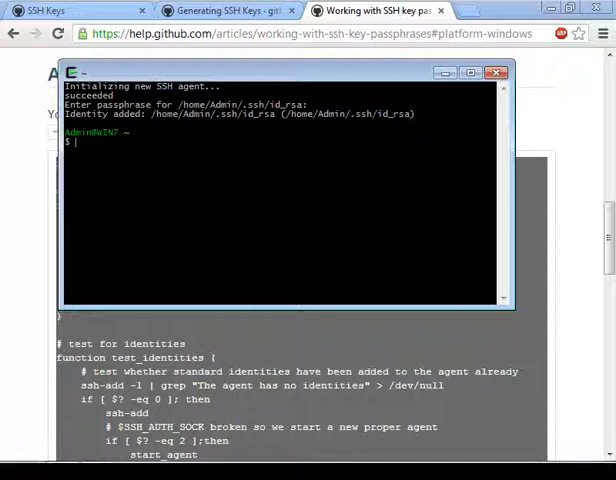
pyautogui.press('BackSpace')
pyautogui.write('sh')
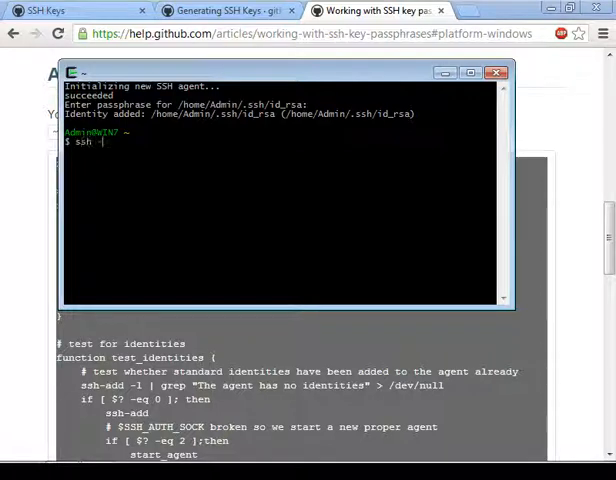
pyautogui.write(' -T ')
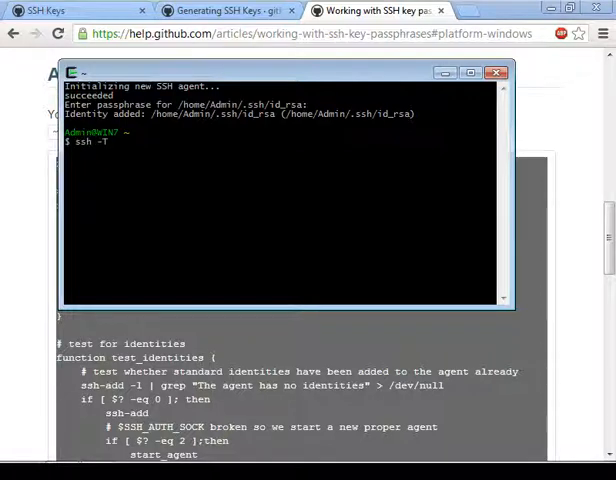
pyautogui.write('git@')
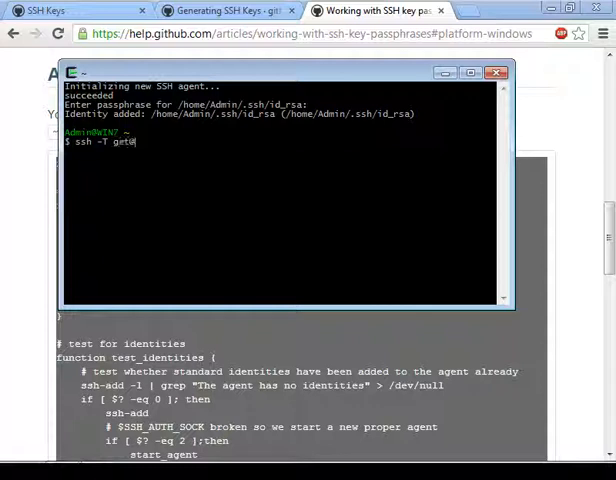
pyautogui.press('BackSpace')
pyautogui.press('BackSpace')
pyautogui.write('t@')
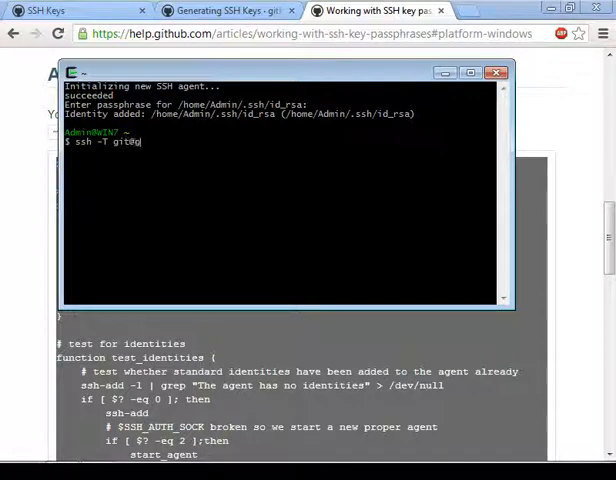
pyautogui.write('github.com')
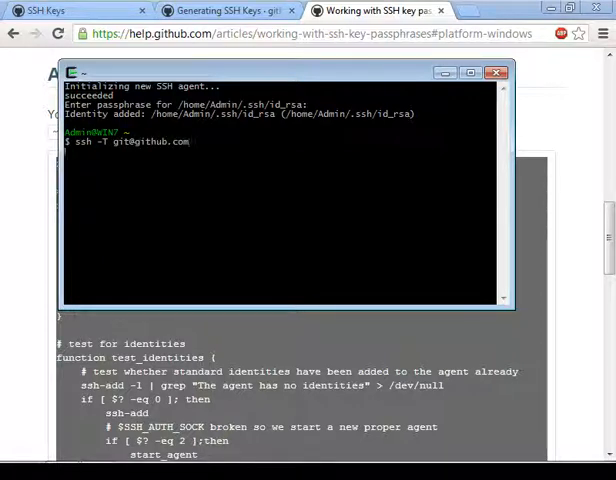
pyautogui.press('Return')
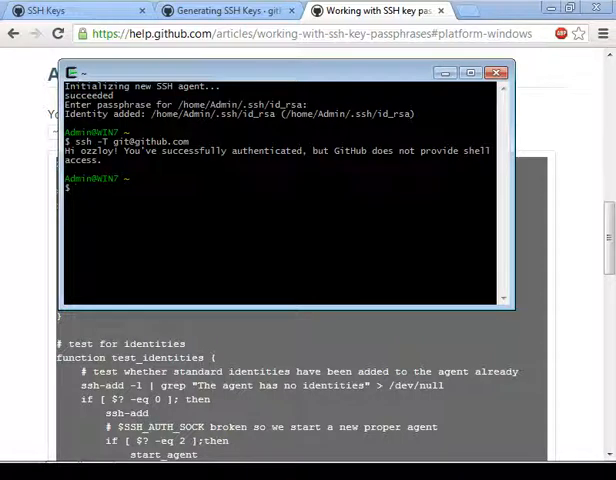
pyautogui.press('Up')
pyautogui.press('Return')
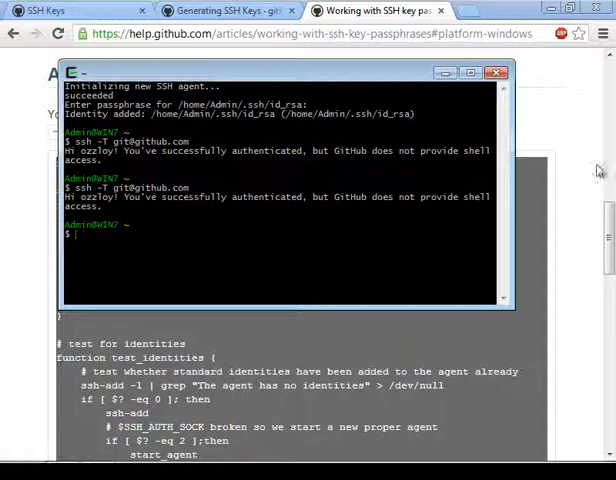
# Close the terminal and launch another fresh Cygwin terminal from the Start menu
pyautogui.click(497, 73)
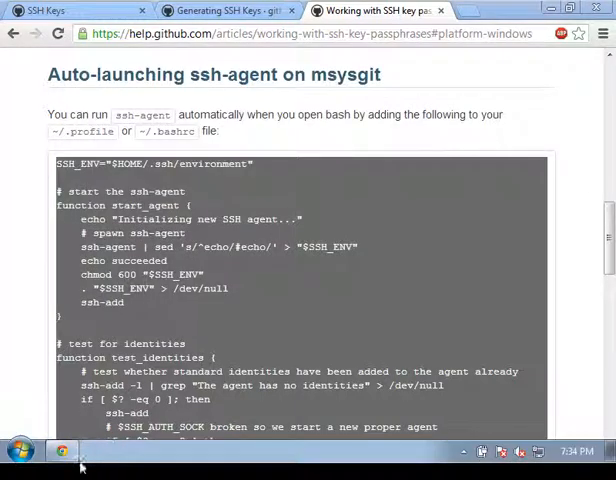
pyautogui.click(25, 455)
pyautogui.click(76, 120)
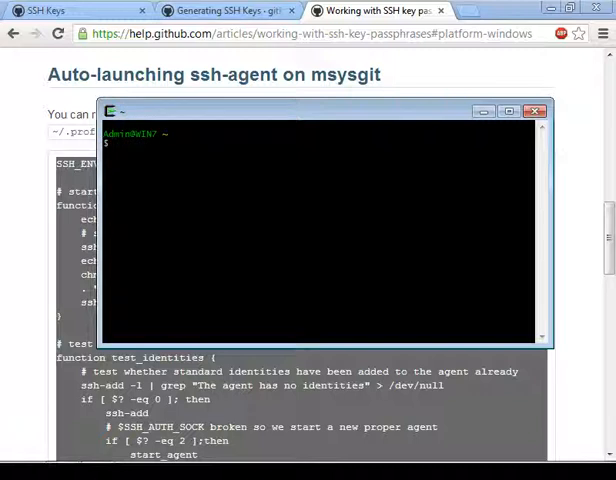
pyautogui.write('ssh -T git@github.com')
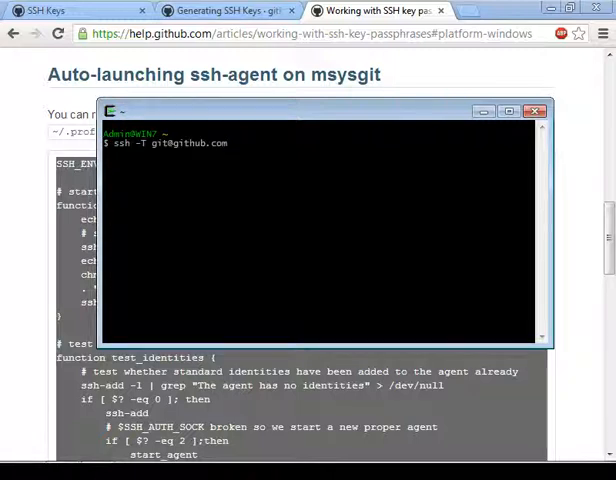